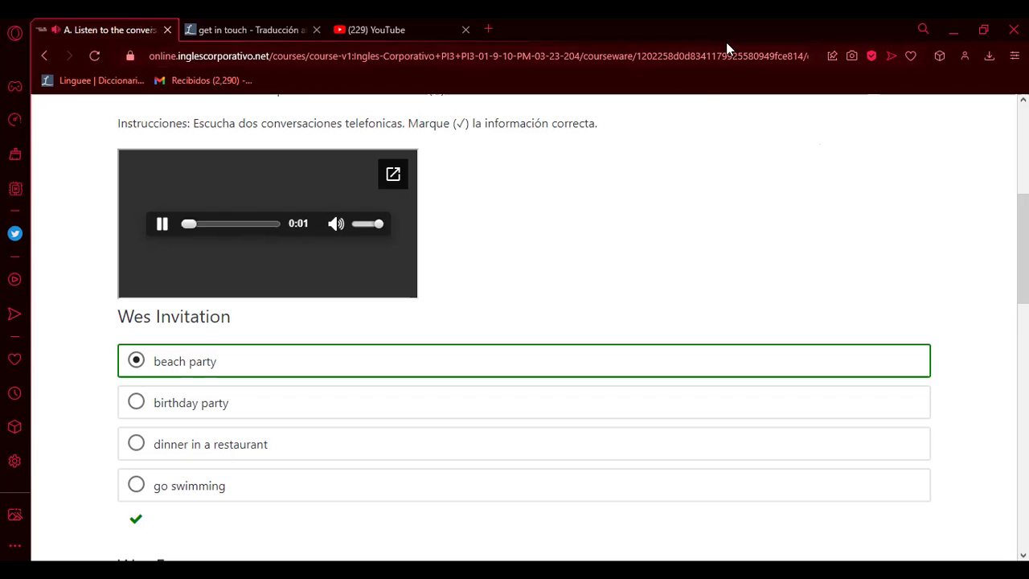
# Step: Pause the telephone conversation audio and review the answers about the invitations and Rita in exam section A
pyautogui.click(162, 224)
pyautogui.scroll(3, 491, 229)
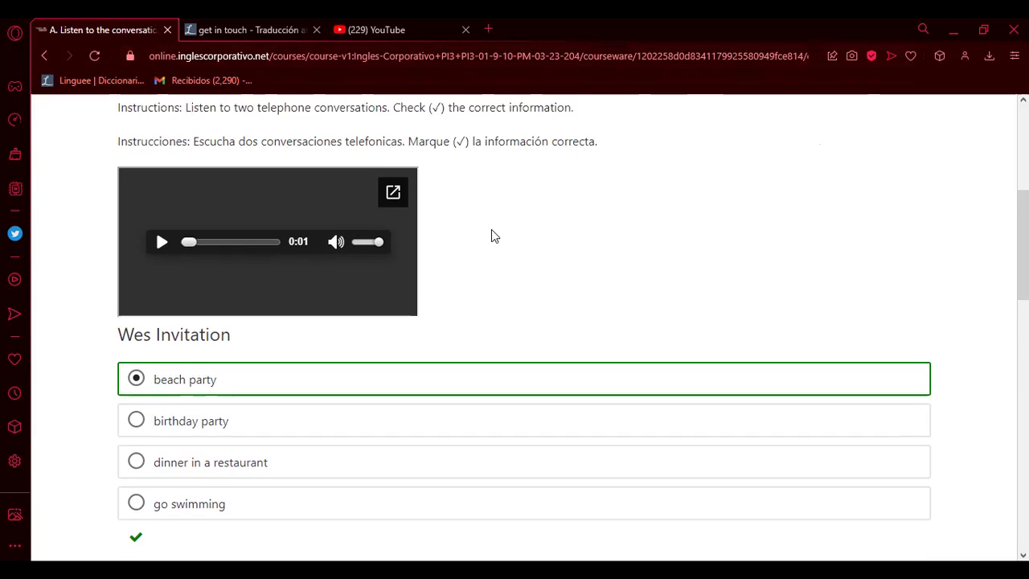
pyautogui.scroll(-8, 452, 237)
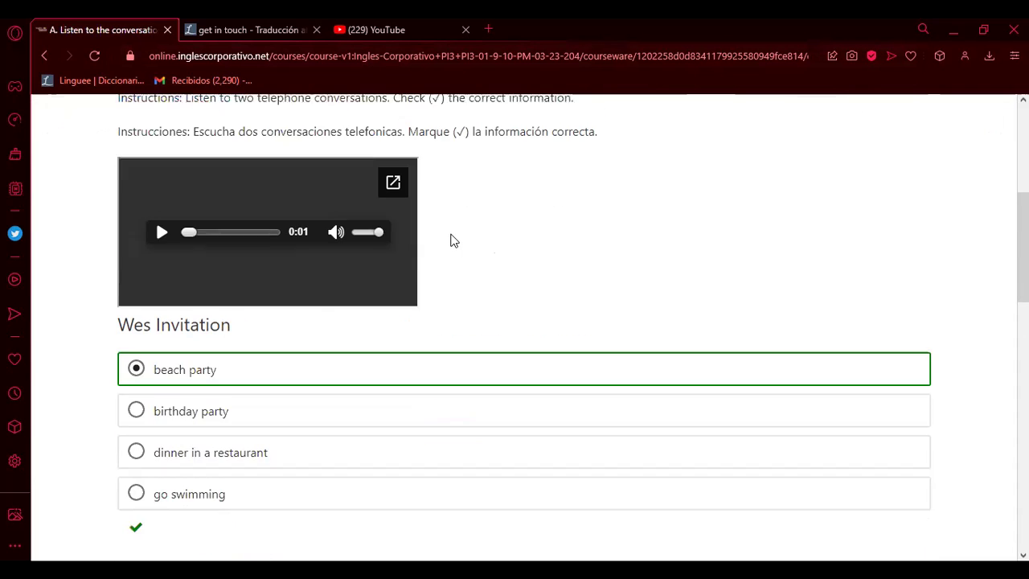
pyautogui.scroll(-4, 456, 254)
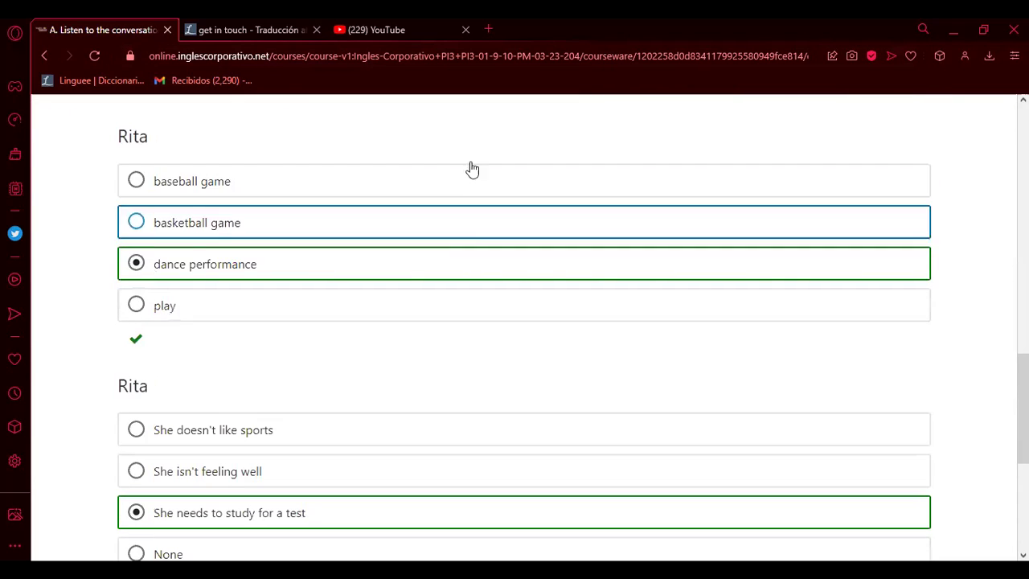
pyautogui.scroll(-4, 531, 274)
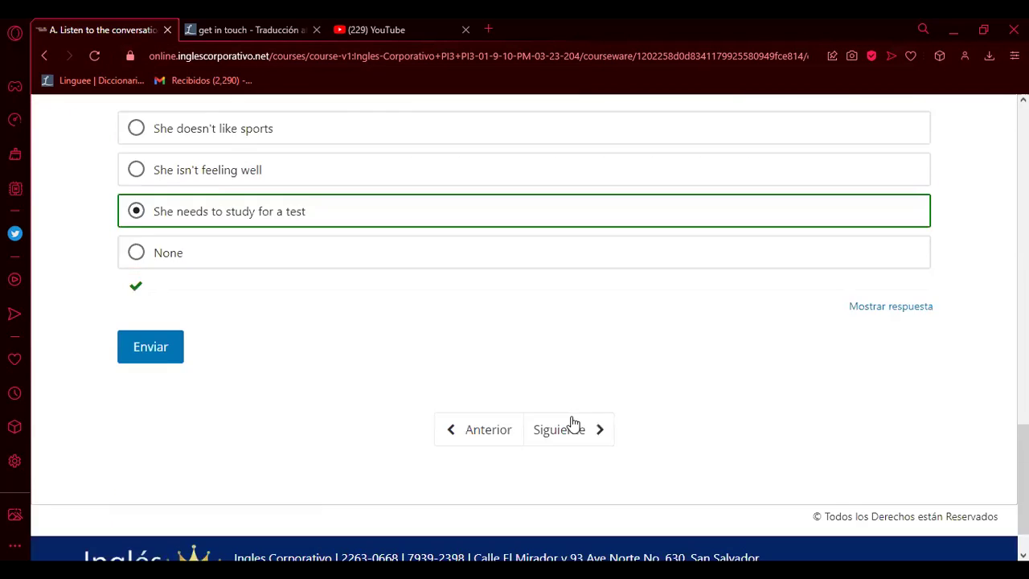
# Step: Go to exam section B, "Put the words in the correct order", and review all its completed verb answers
pyautogui.click(574, 428)
pyautogui.scroll(-4, 574, 409)
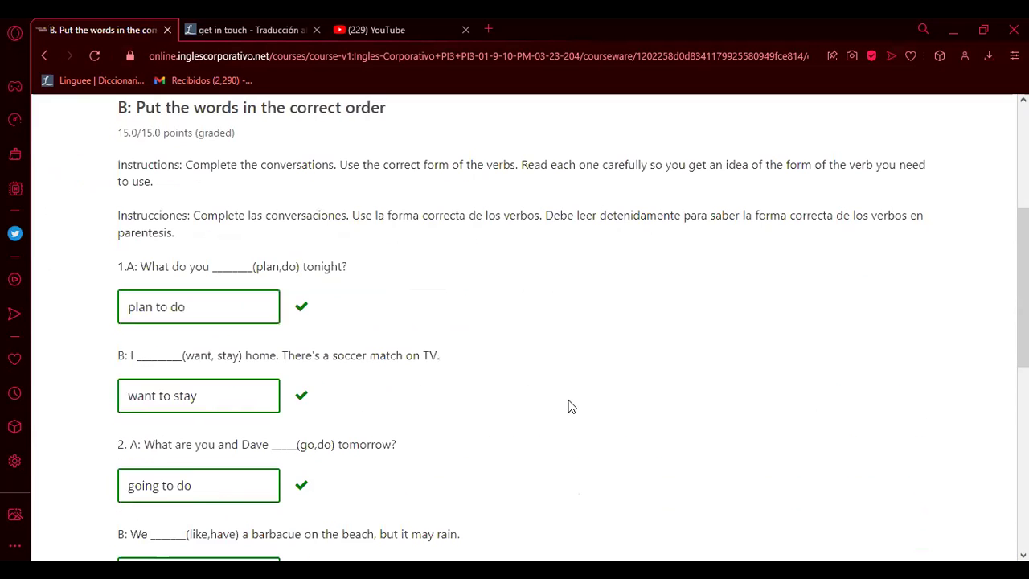
pyautogui.scroll(-1, 568, 406)
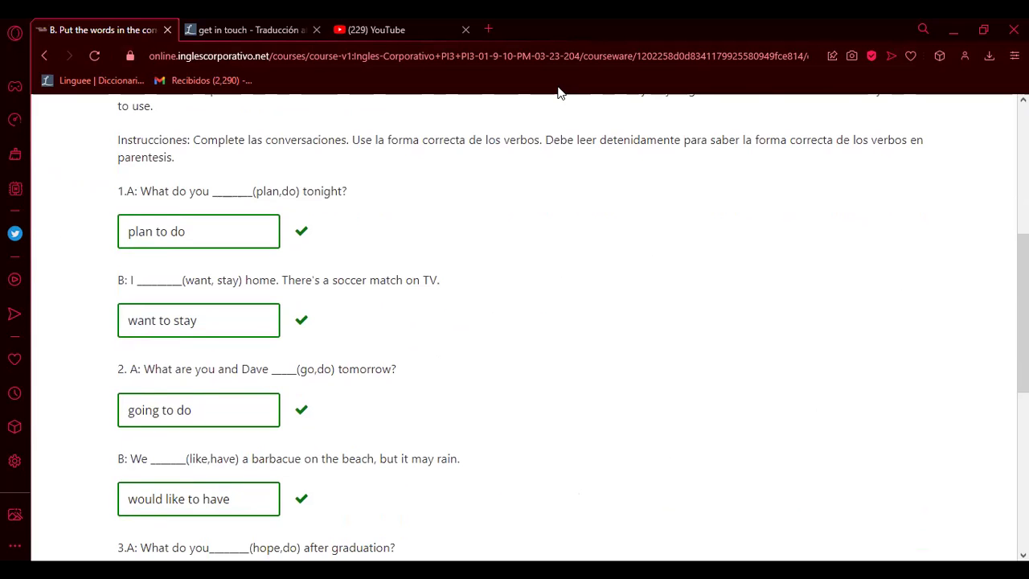
pyautogui.scroll(-5, 565, 232)
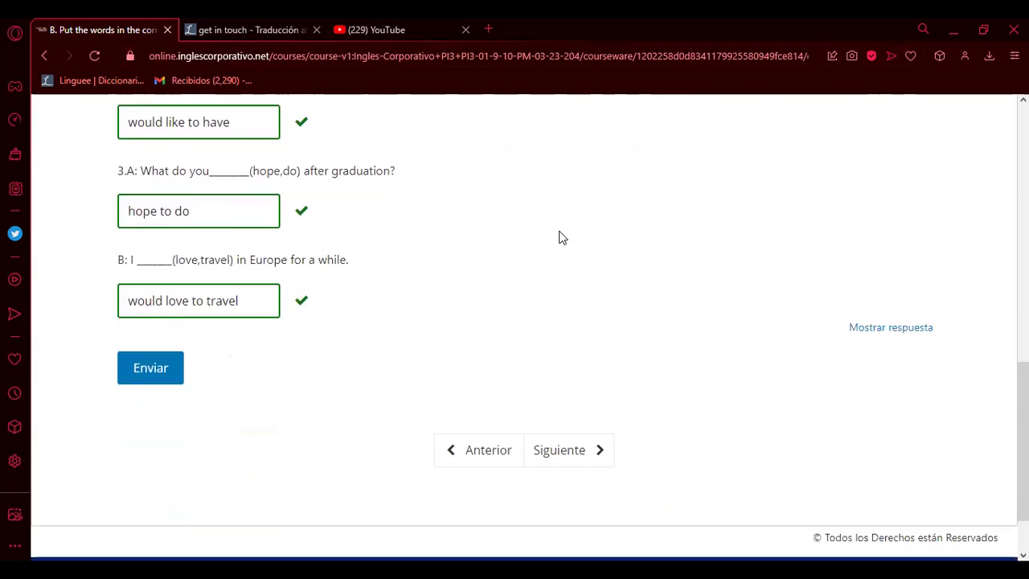
pyautogui.scroll(6, 560, 235)
pyautogui.scroll(-6, 563, 241)
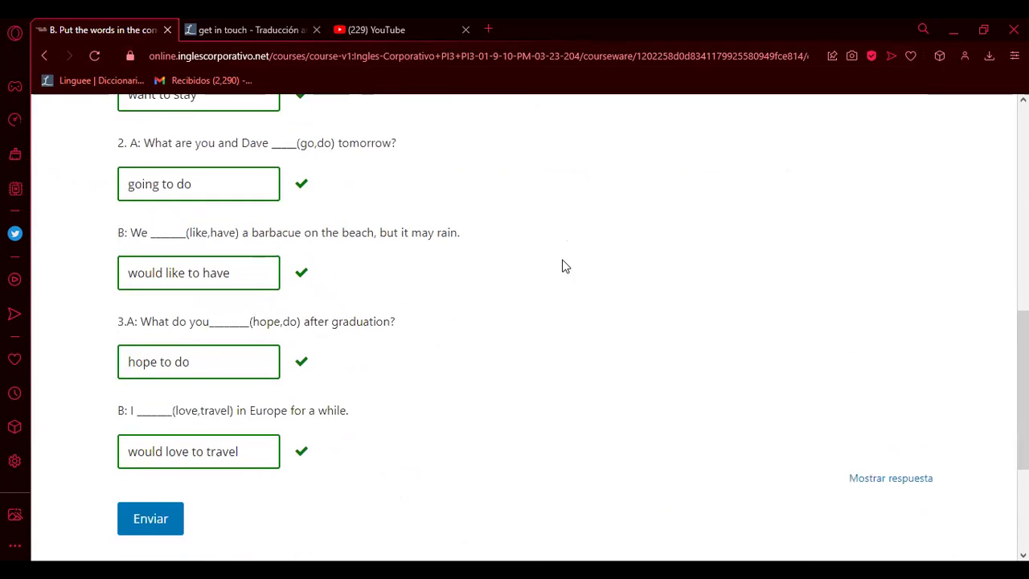
# Step: Go to exam section C, "Circle the correct word", and review the answers in Part I and Part II
pyautogui.click(578, 452)
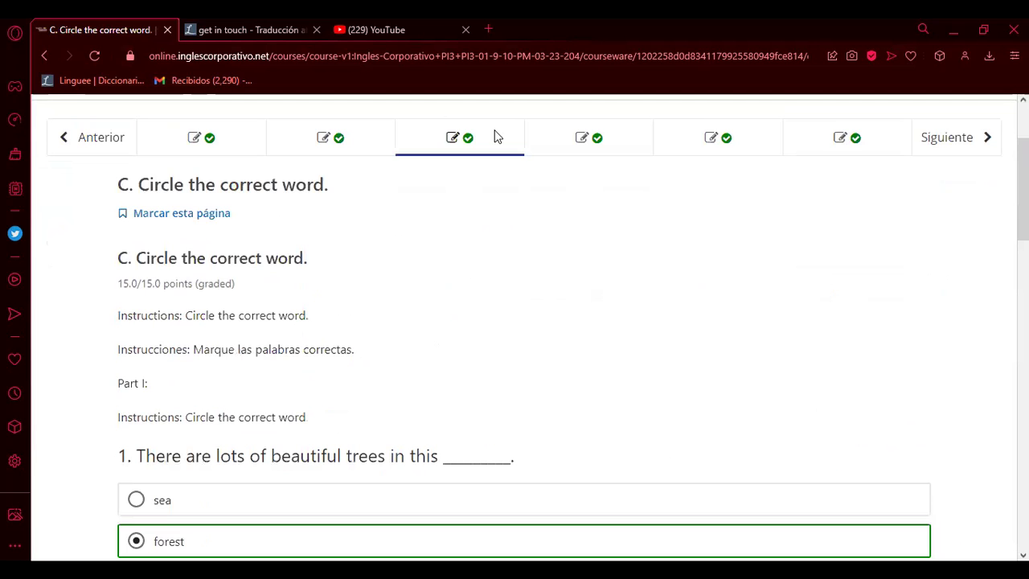
pyautogui.scroll(-1, 569, 179)
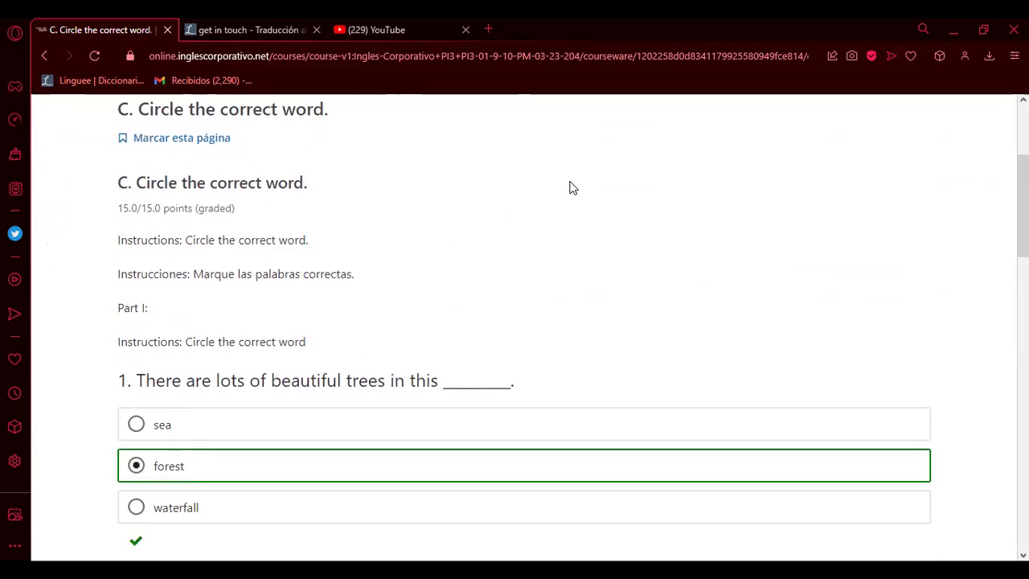
pyautogui.scroll(-1, 571, 185)
pyautogui.scroll(-1, 568, 191)
pyautogui.scroll(-4, 569, 193)
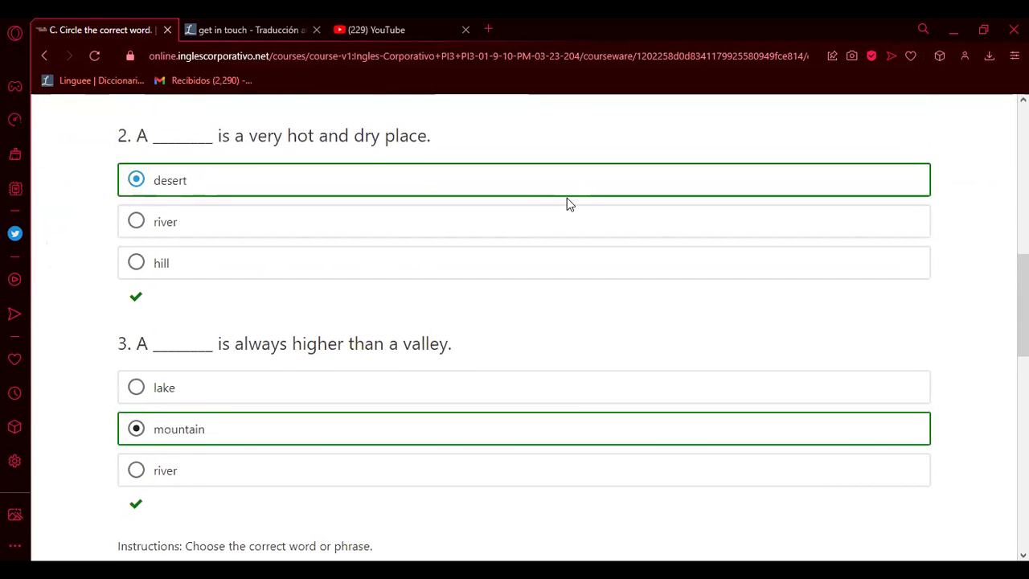
pyautogui.scroll(-1, 567, 201)
pyautogui.scroll(-4, 569, 207)
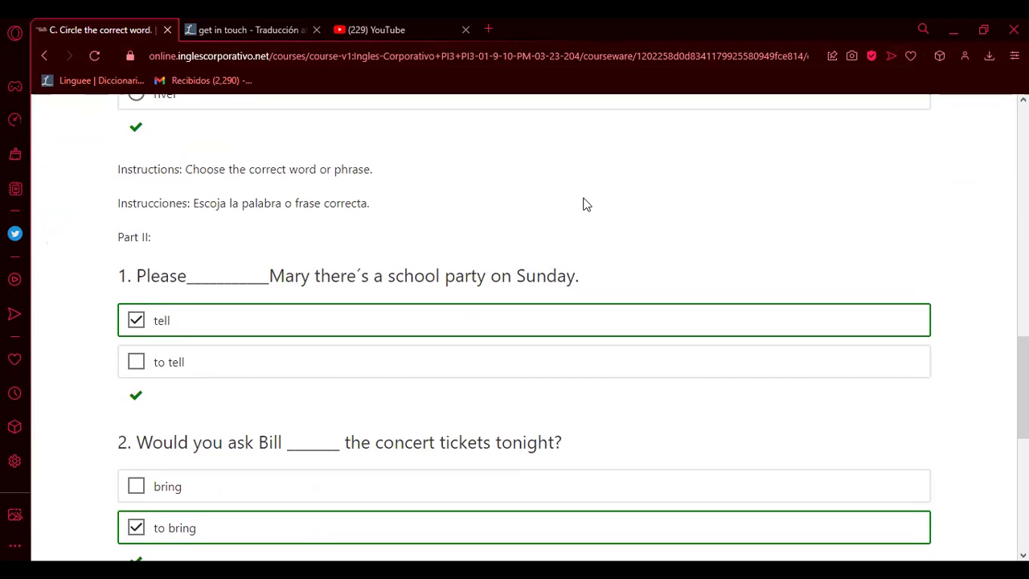
pyautogui.scroll(-2, 586, 203)
pyautogui.scroll(-2, 589, 203)
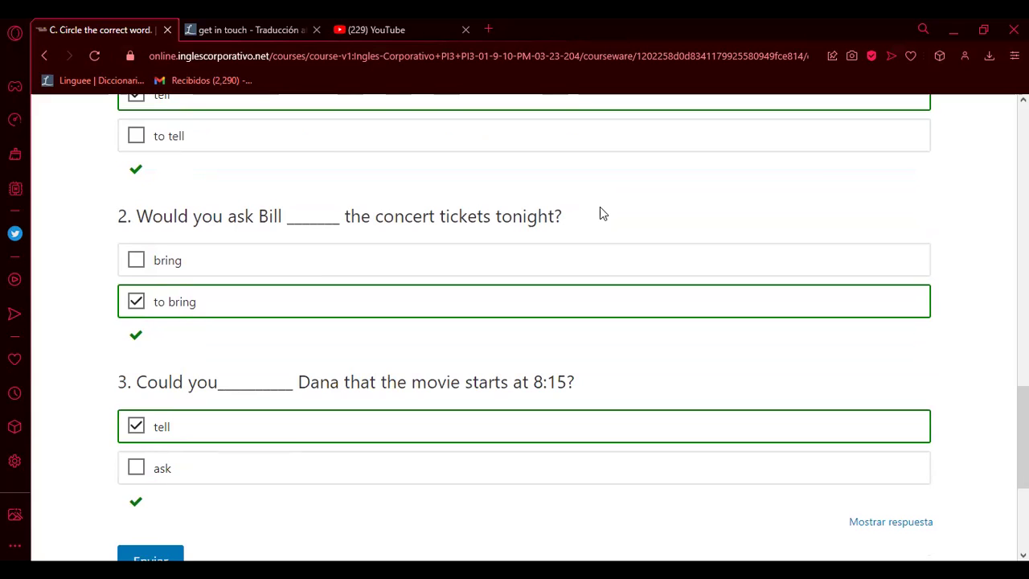
pyautogui.scroll(-5, 600, 208)
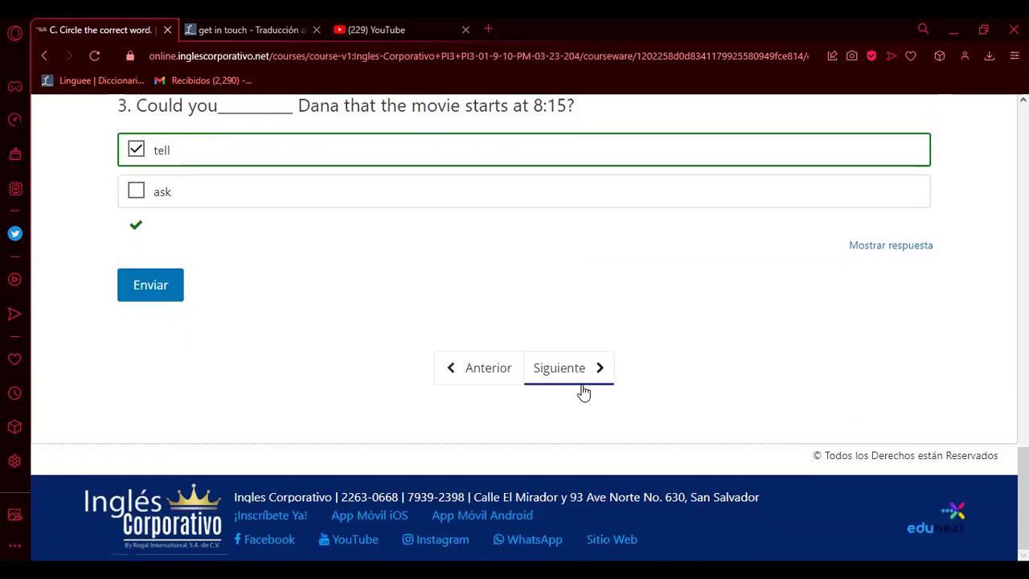
# Step: Go to exam section D, "Complete the sentences", and review the conversation answers and the comparative and superlative answers
pyautogui.click(583, 371)
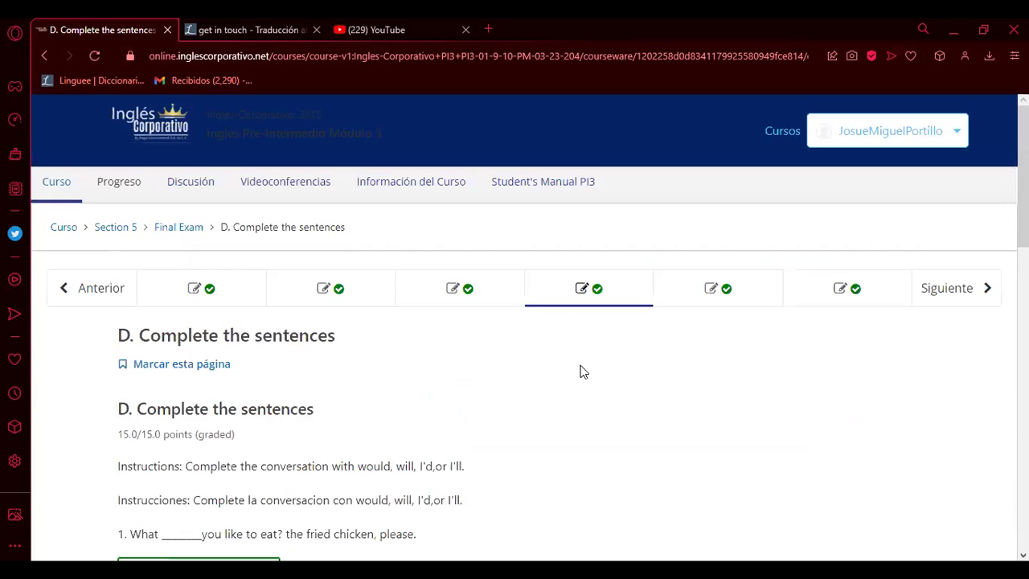
pyautogui.scroll(-1, 579, 363)
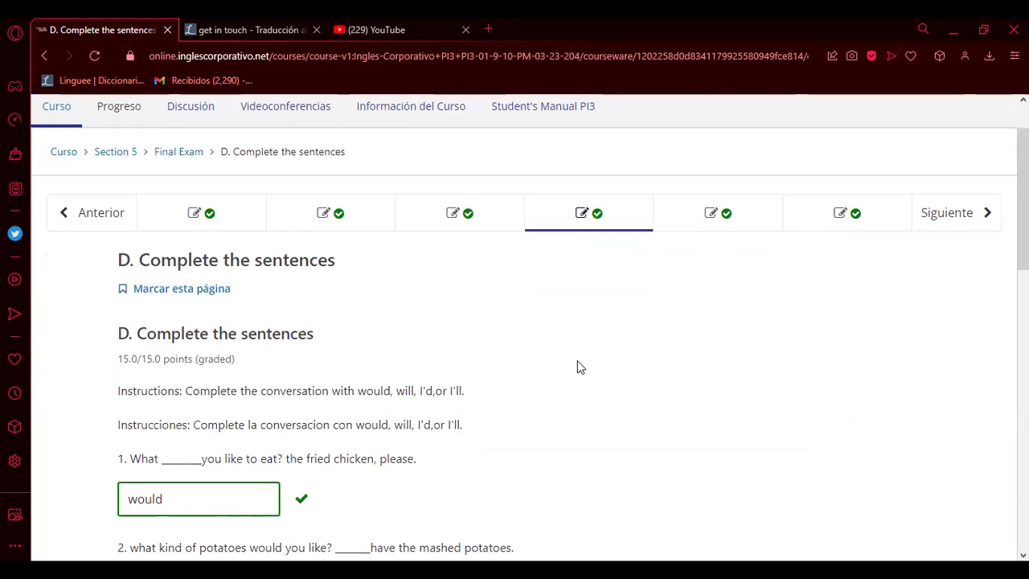
pyautogui.scroll(-2, 577, 362)
pyautogui.scroll(-1, 575, 369)
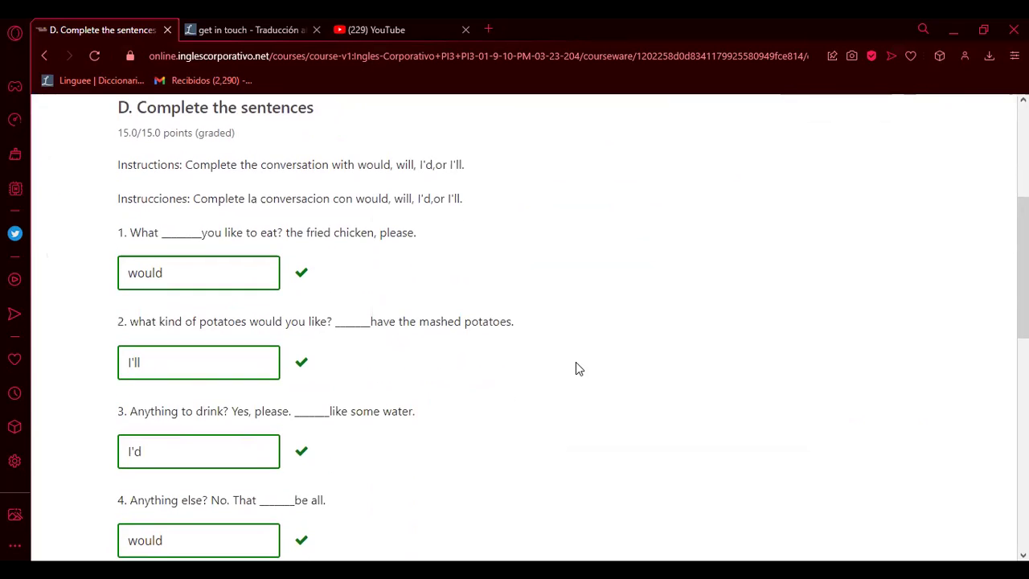
pyautogui.scroll(-1, 575, 369)
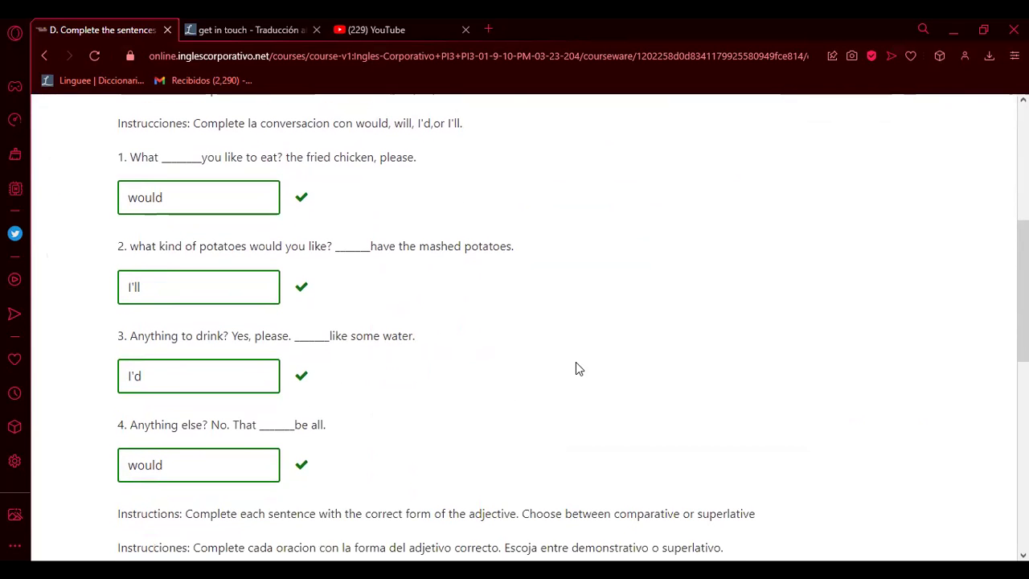
pyautogui.scroll(-1, 576, 363)
pyautogui.scroll(-1, 575, 364)
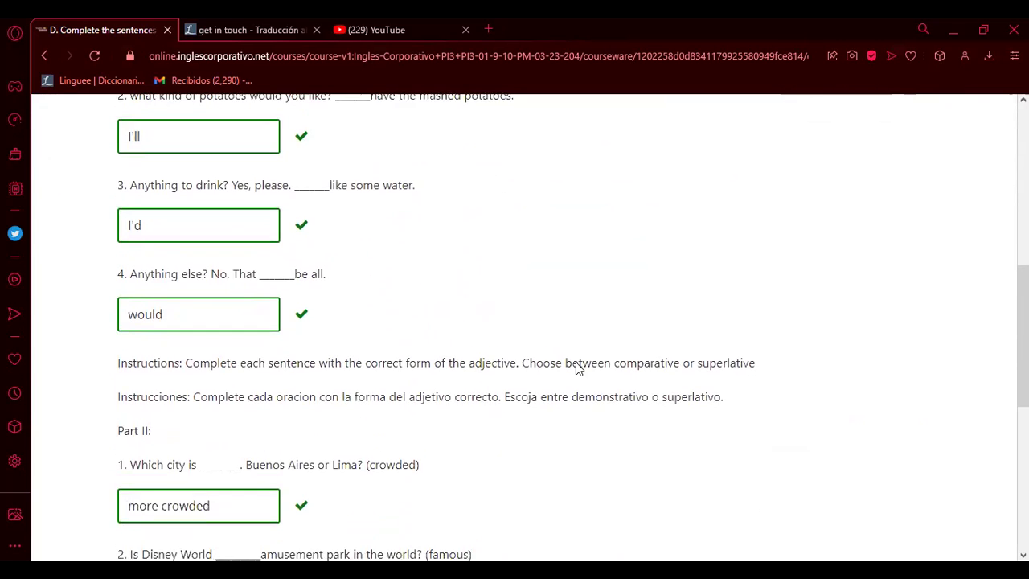
pyautogui.scroll(-4, 578, 368)
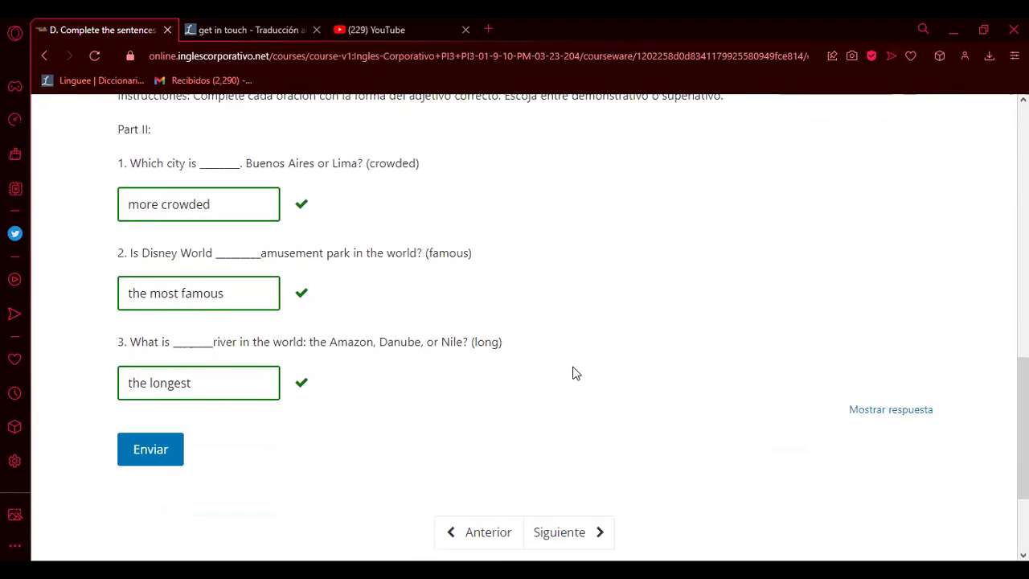
pyautogui.scroll(-1, 576, 372)
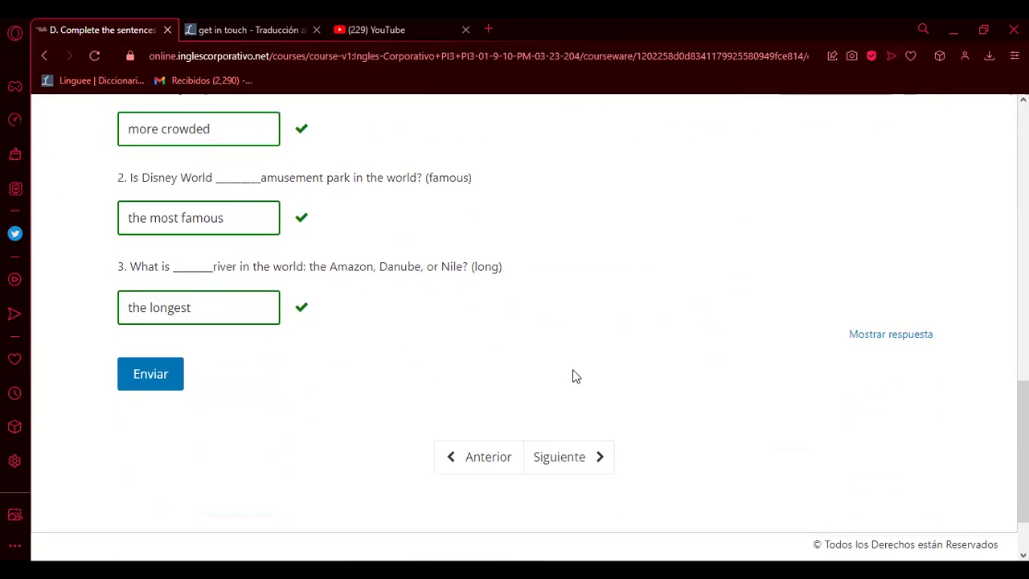
# Step: Go to exam section E, "Complete the requests", and review the instructions, the example and the completed requests
pyautogui.click(611, 455)
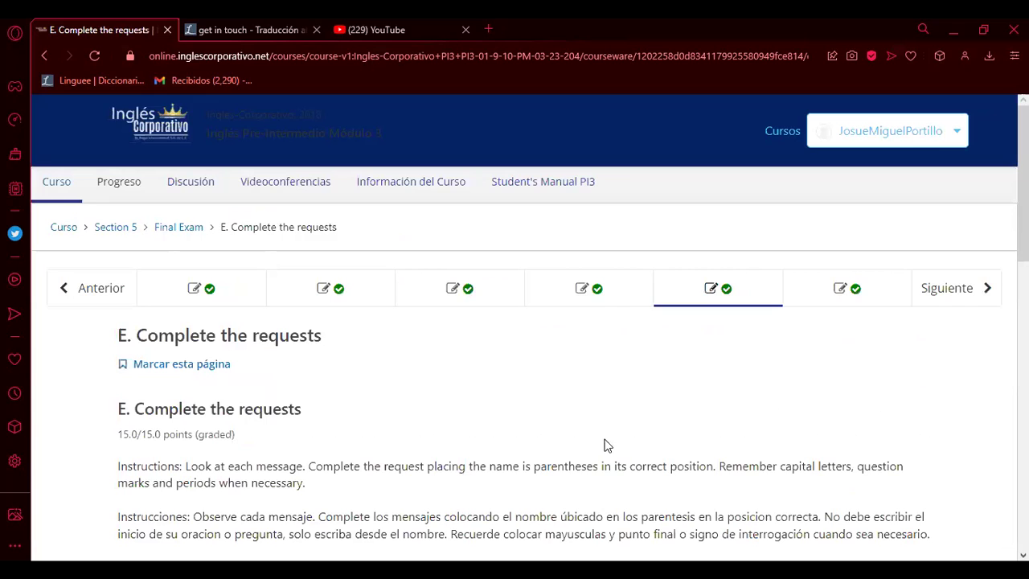
pyautogui.scroll(-2, 603, 439)
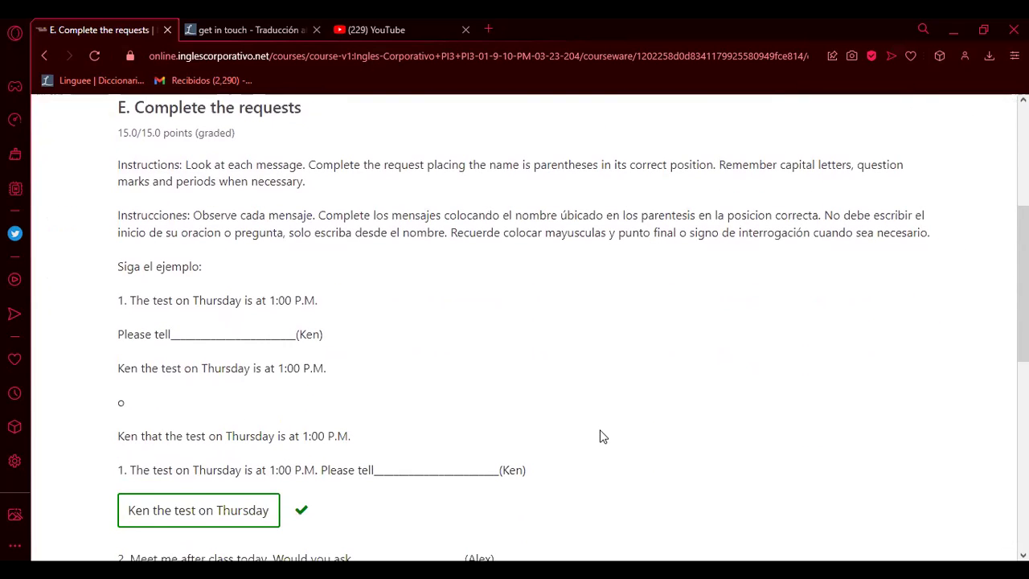
pyautogui.scroll(-1, 603, 435)
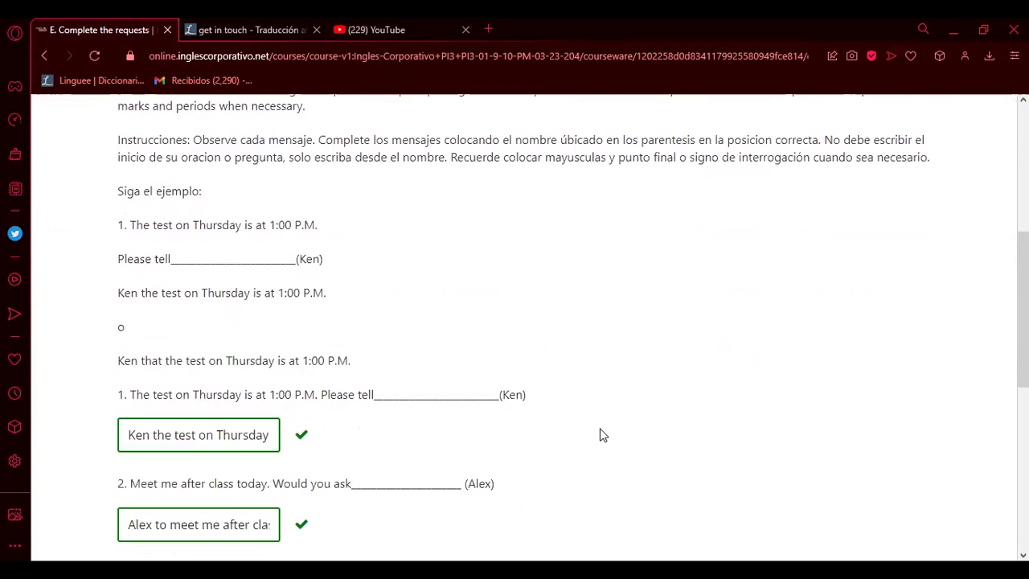
pyautogui.scroll(-1, 603, 435)
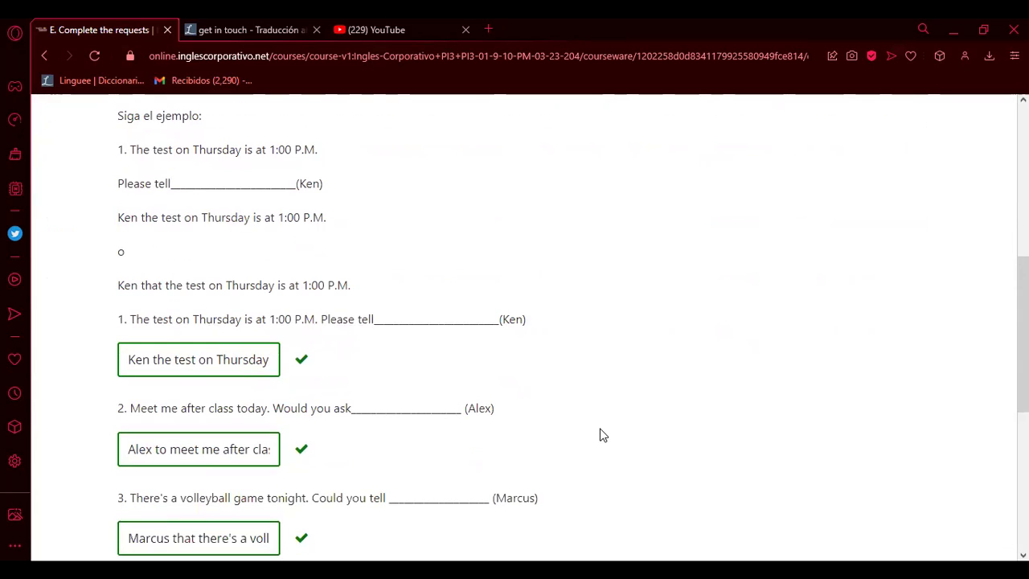
pyautogui.scroll(-3, 602, 435)
pyautogui.scroll(-2, 602, 433)
# Step: Go to exam section F, "Read the article", review the answers to the four Hawaii questions, and return to the article
pyautogui.click(576, 480)
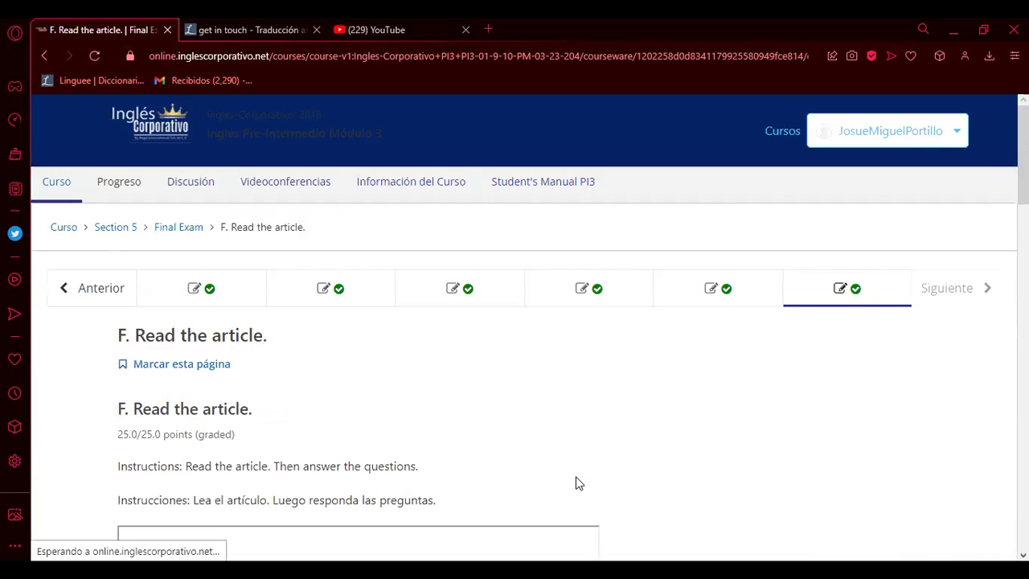
pyautogui.scroll(-5, 702, 475)
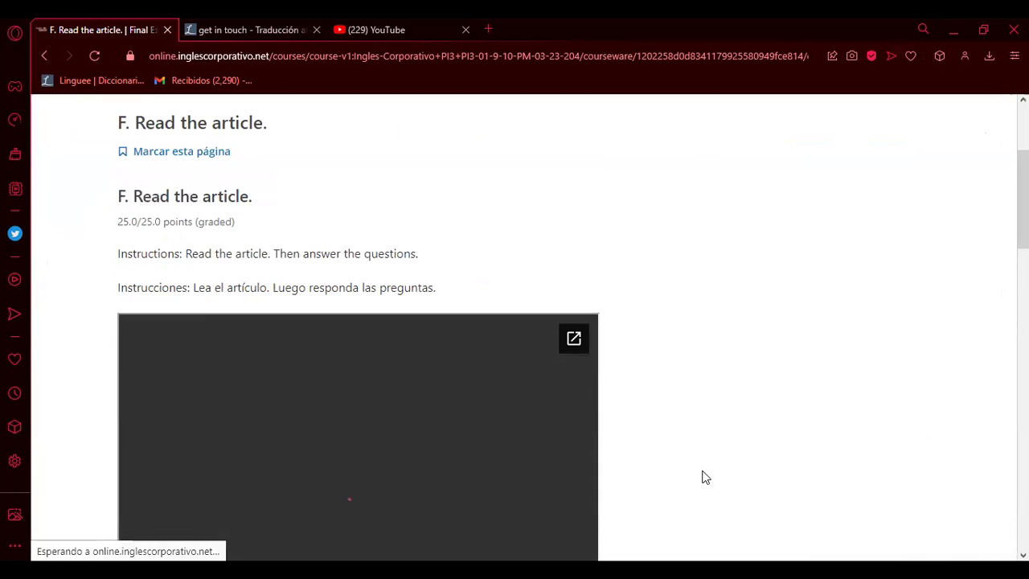
pyautogui.scroll(-1, 714, 459)
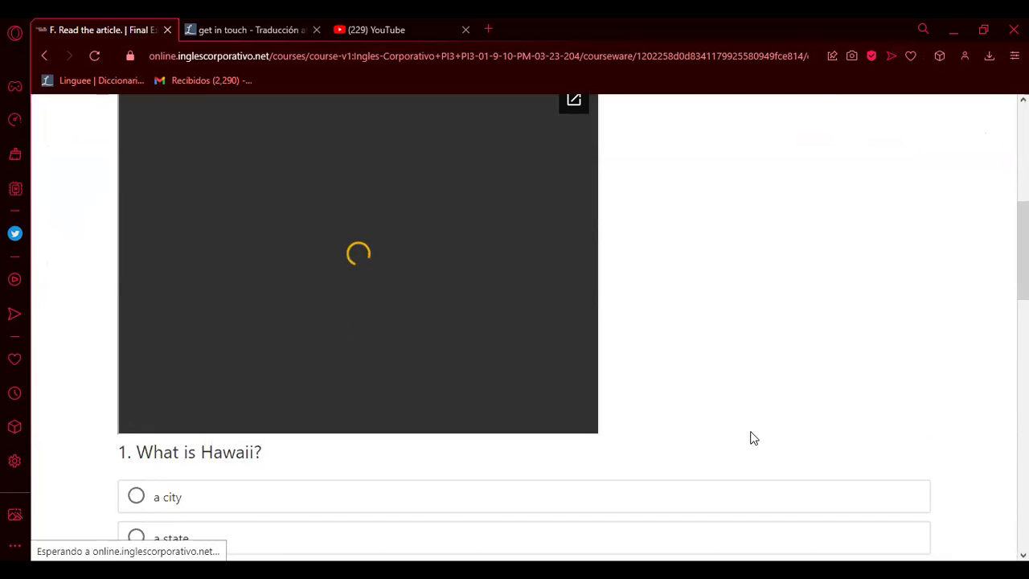
pyautogui.scroll(-1, 723, 426)
pyautogui.scroll(-3, 694, 362)
pyautogui.scroll(-3, 695, 362)
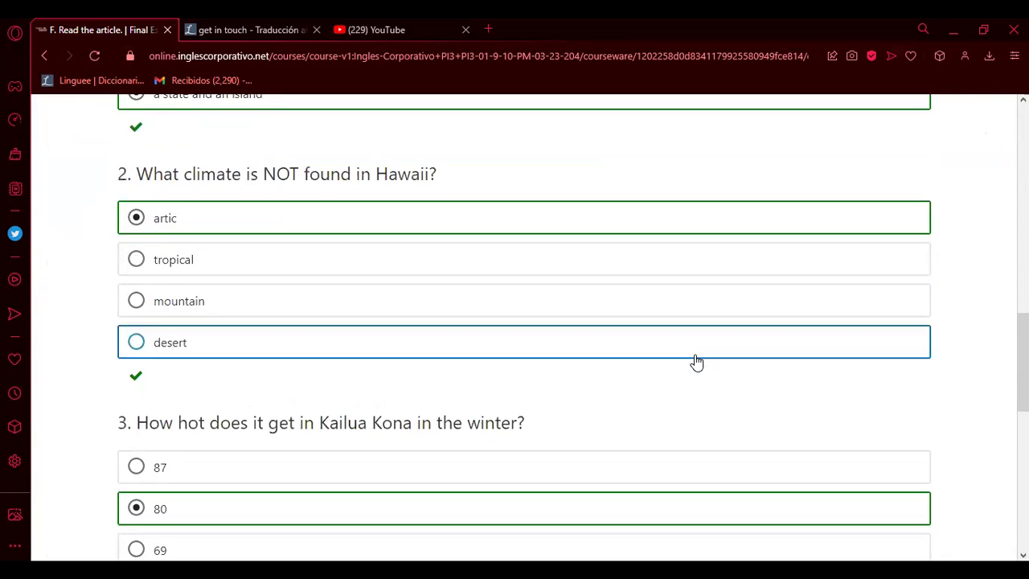
pyautogui.scroll(-2, 696, 363)
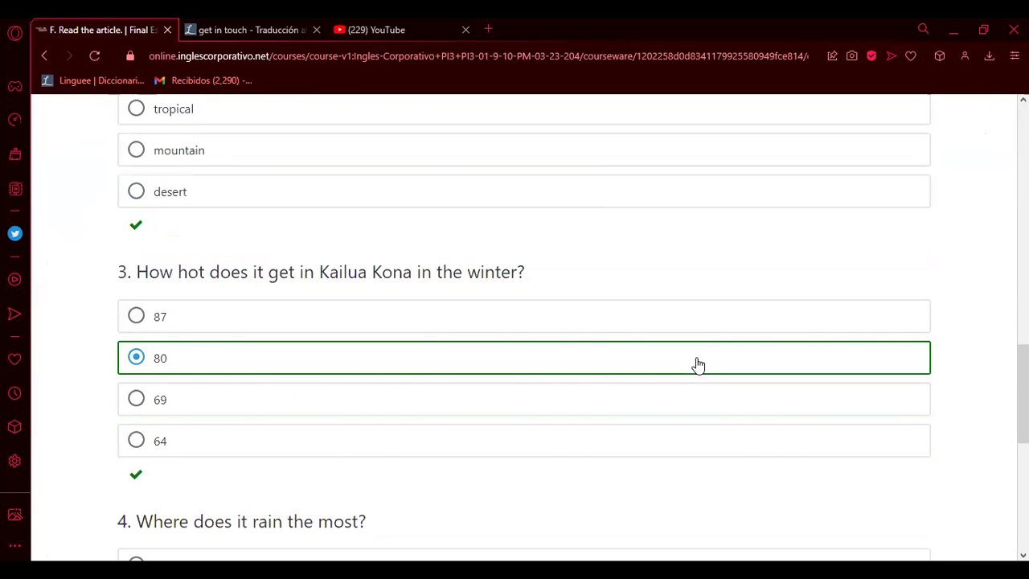
pyautogui.scroll(-2, 684, 364)
pyautogui.scroll(-2, 671, 349)
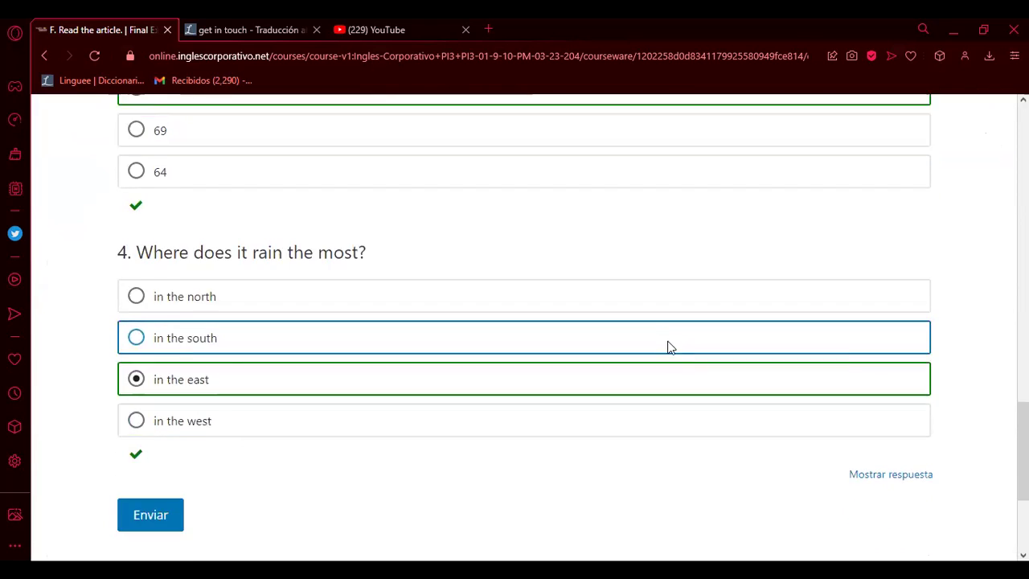
pyautogui.scroll(5, 660, 334)
pyautogui.scroll(15, 659, 340)
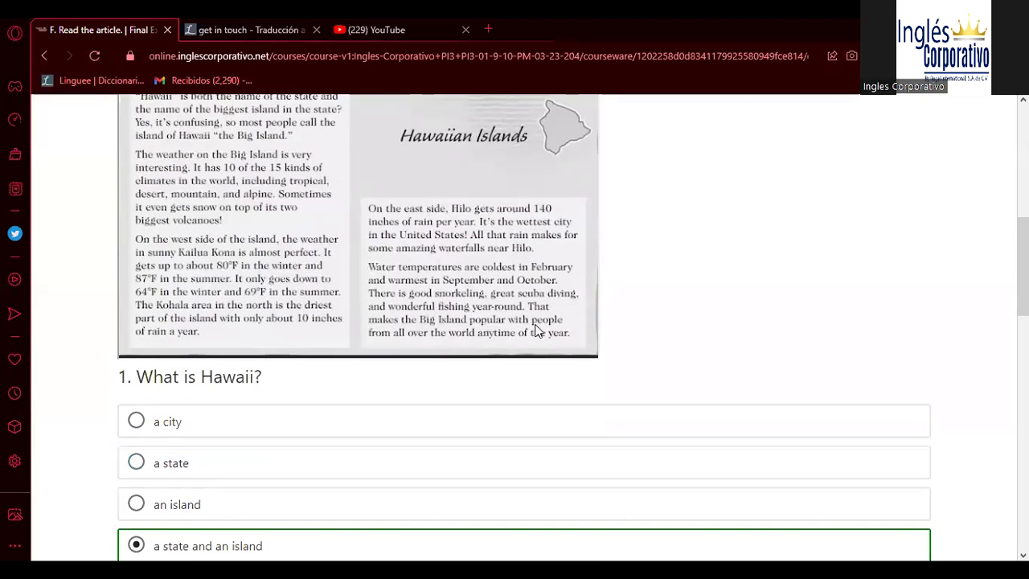
# Step: Enlarge the embedded Big Island article above question 1 and open it in its own browser tab
pyautogui.moveTo(556, 333)
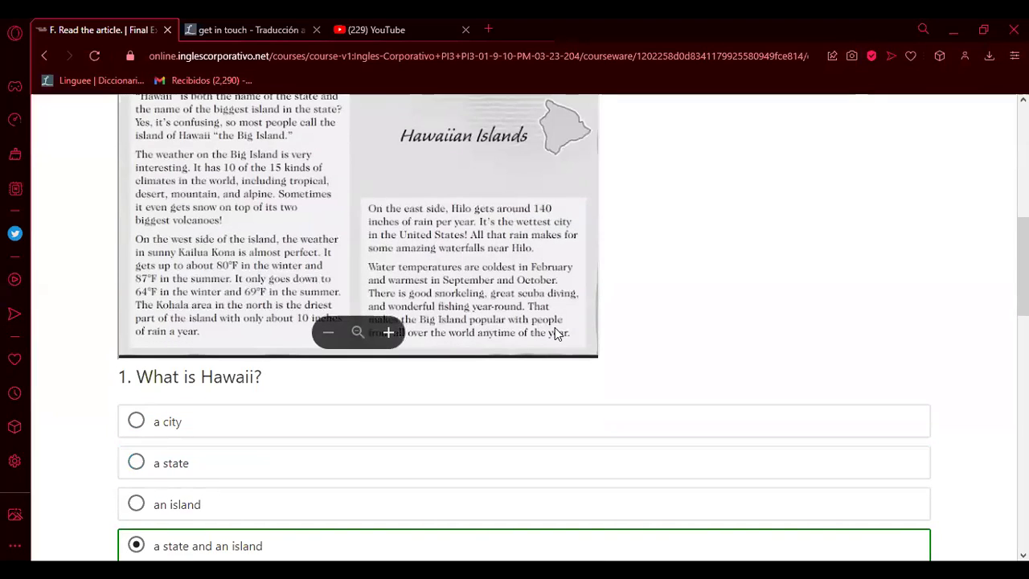
pyautogui.click(388, 331)
pyautogui.scroll(-2, 578, 220)
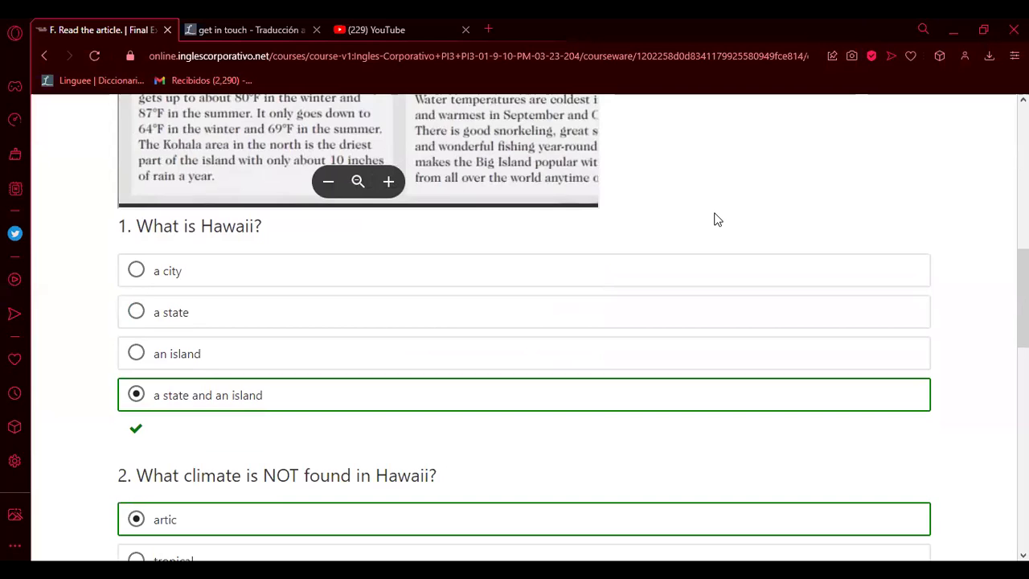
pyautogui.scroll(5, 402, 328)
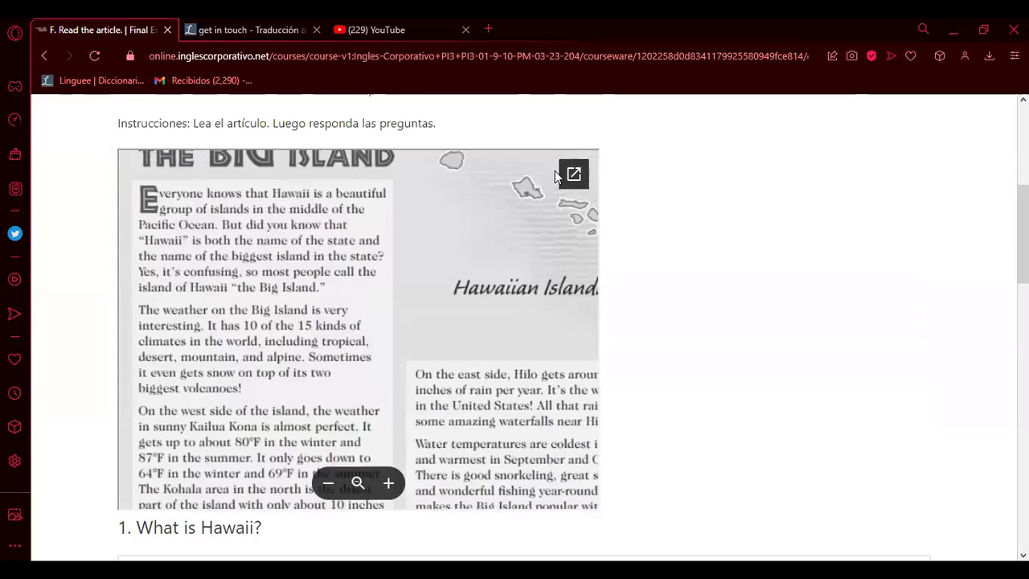
pyautogui.click(574, 177)
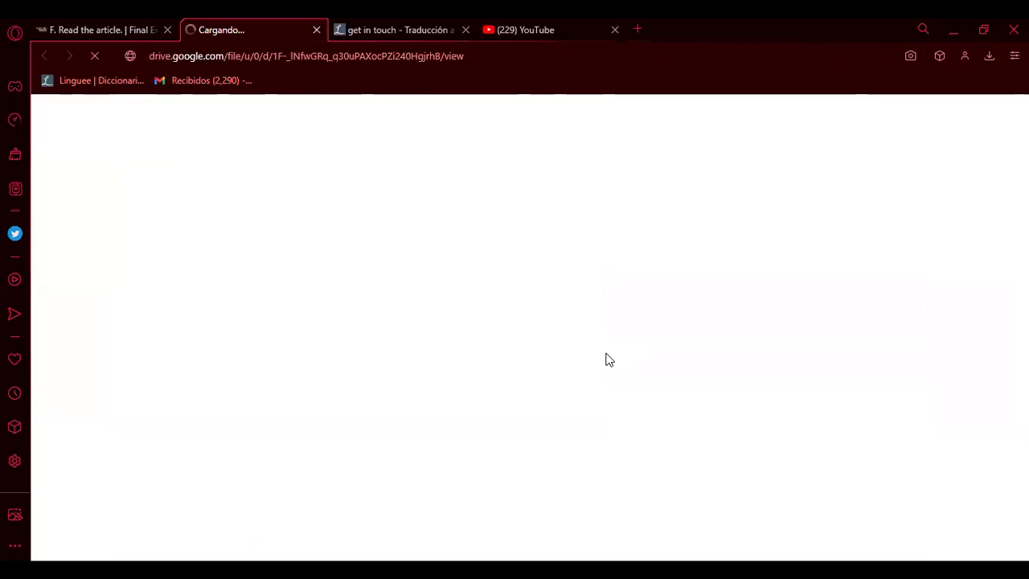